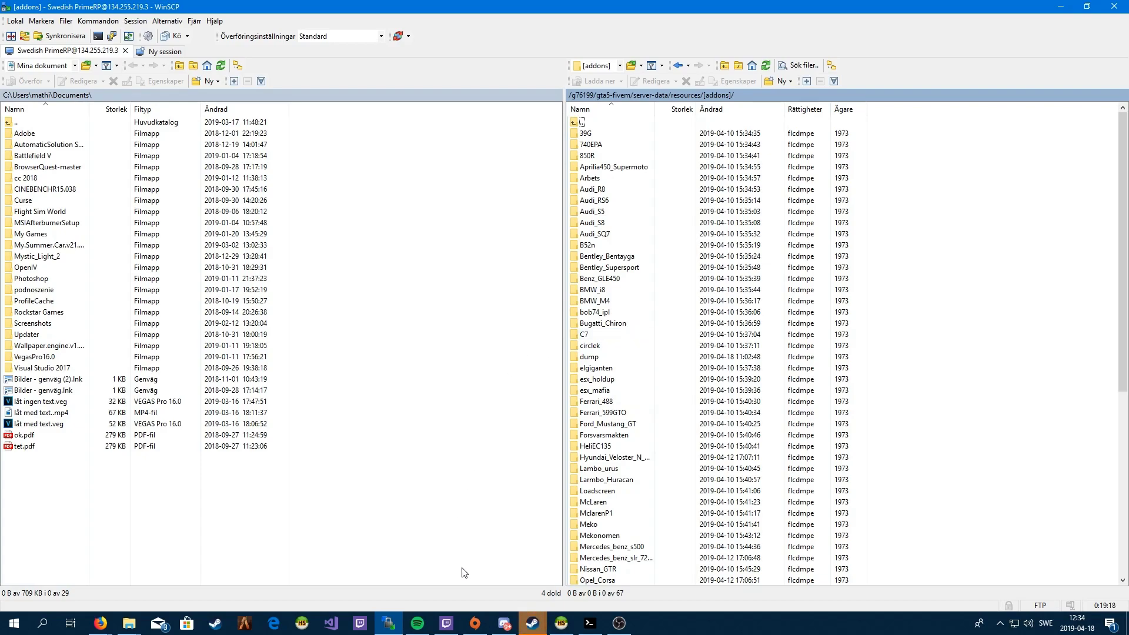
Step: Browse into the 740EPA stream folder in WinSCP and return to the addons folder
left_click(561, 624)
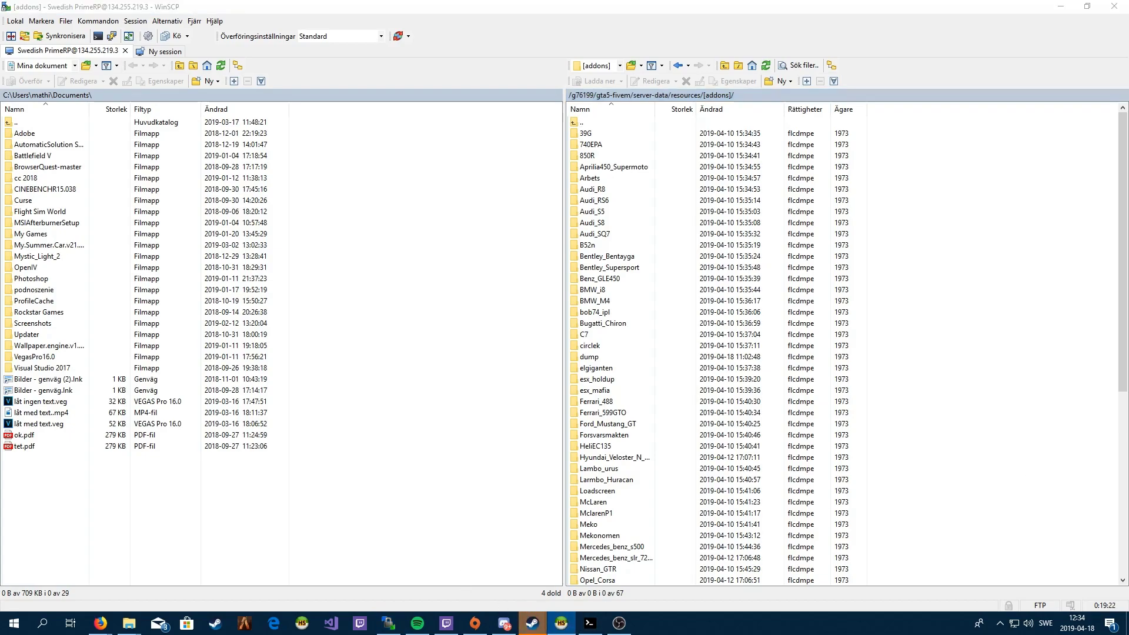
left_click(589, 145)
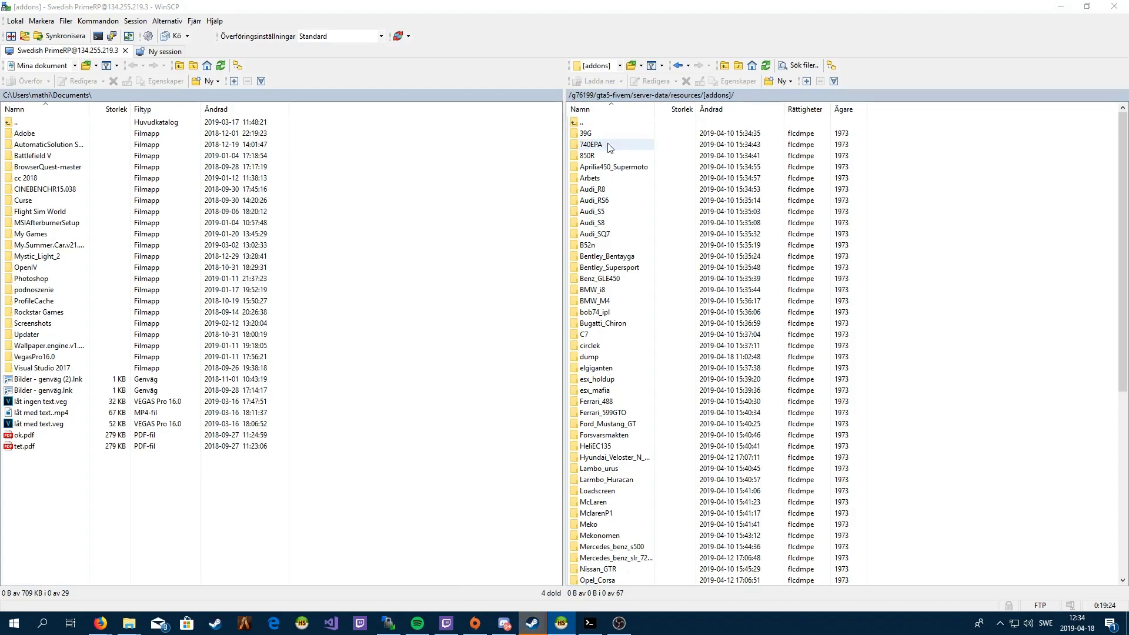
double_click(589, 144)
double_click(590, 133)
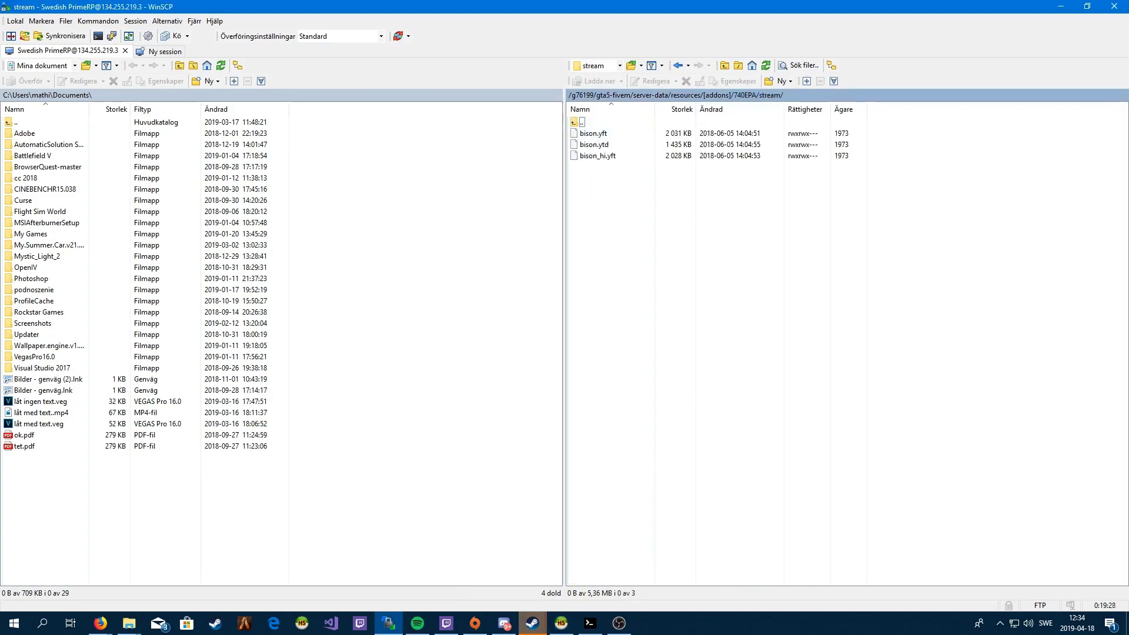
double_click(610, 123)
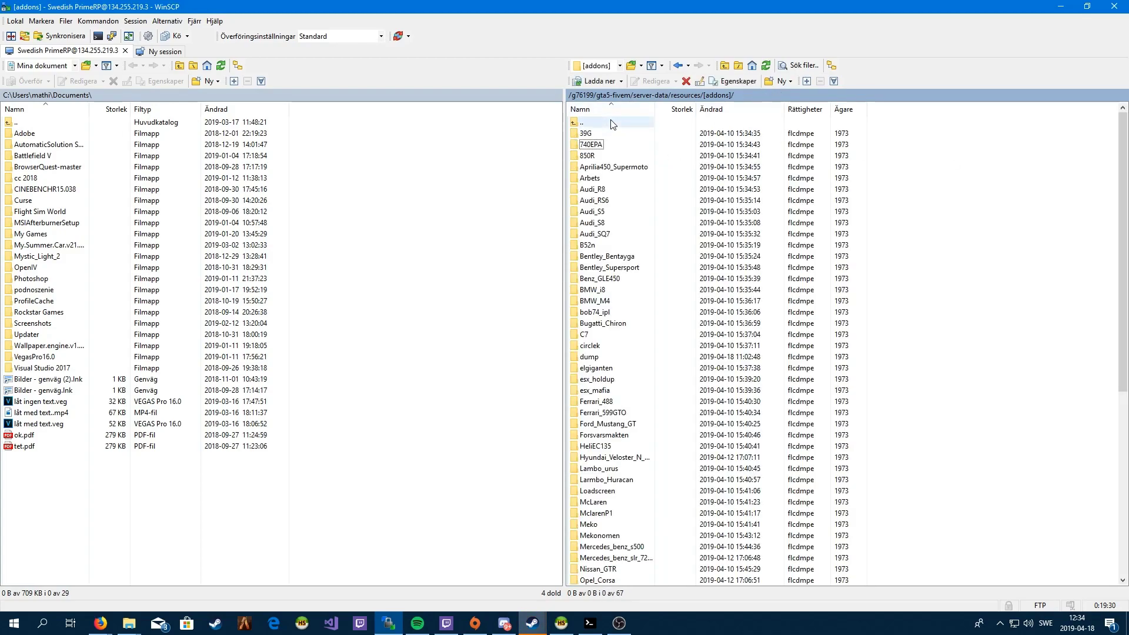
Step: Inspect the Aprilia450_Supermoto stream folder, grab the mxv450sm.yft name, and switch to HeidiSQL
double_click(612, 167)
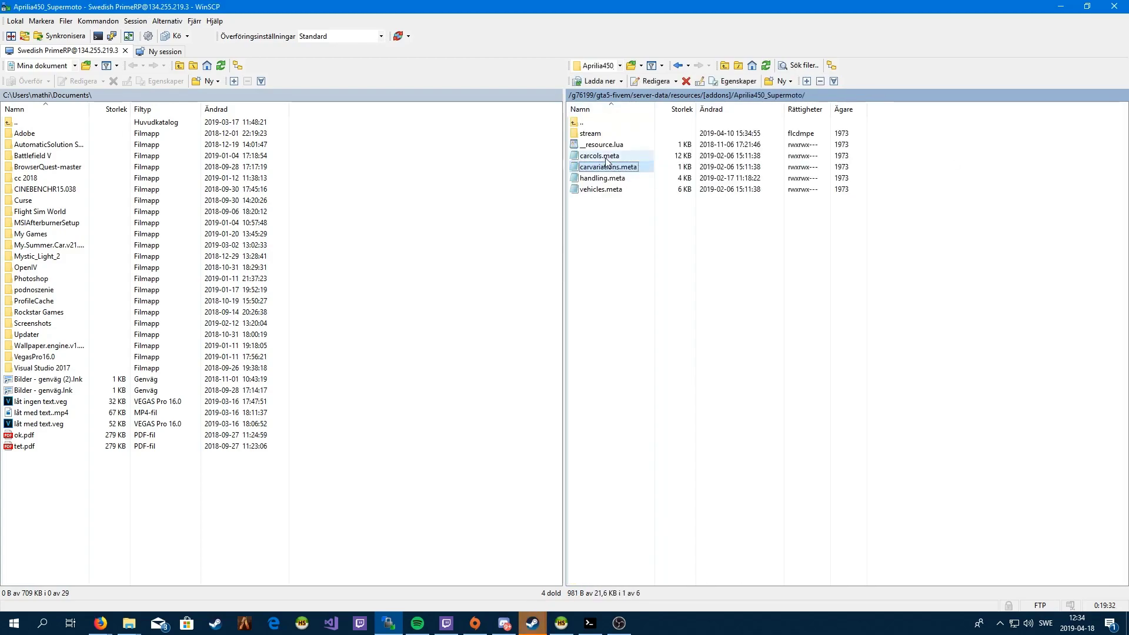
double_click(590, 133)
left_click(587, 133)
right_click(587, 133)
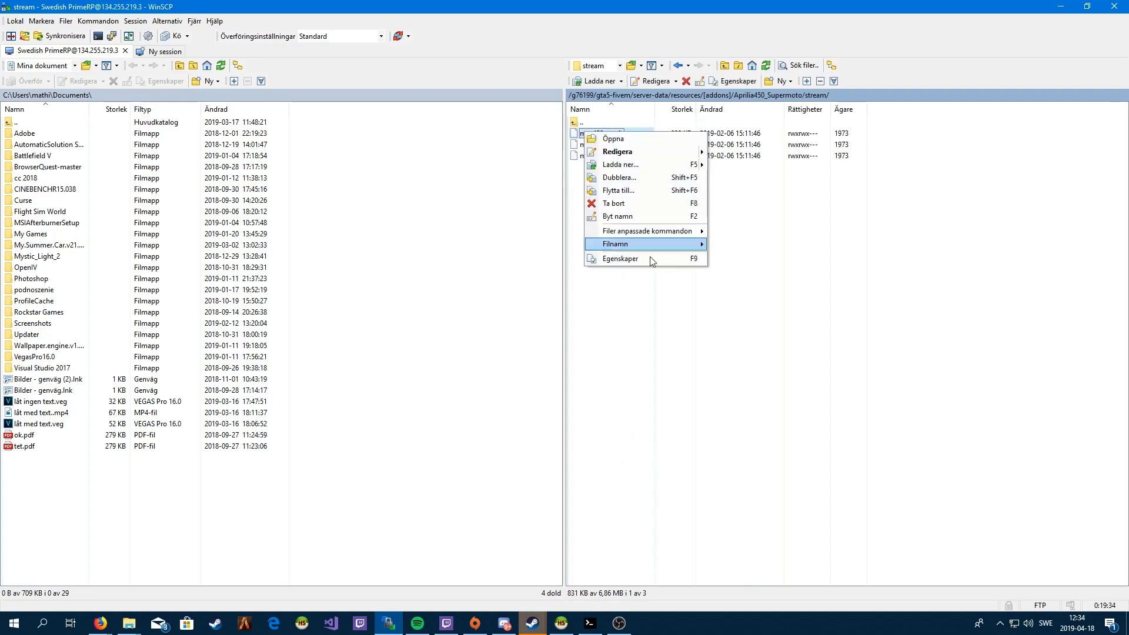
left_click(620, 216)
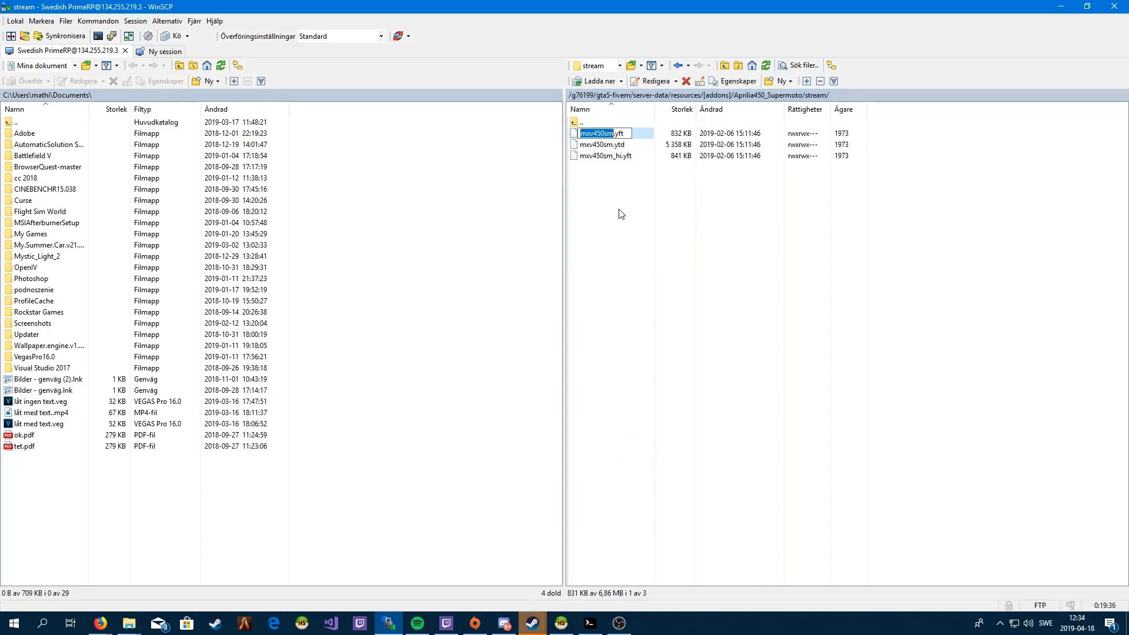
double_click(582, 123)
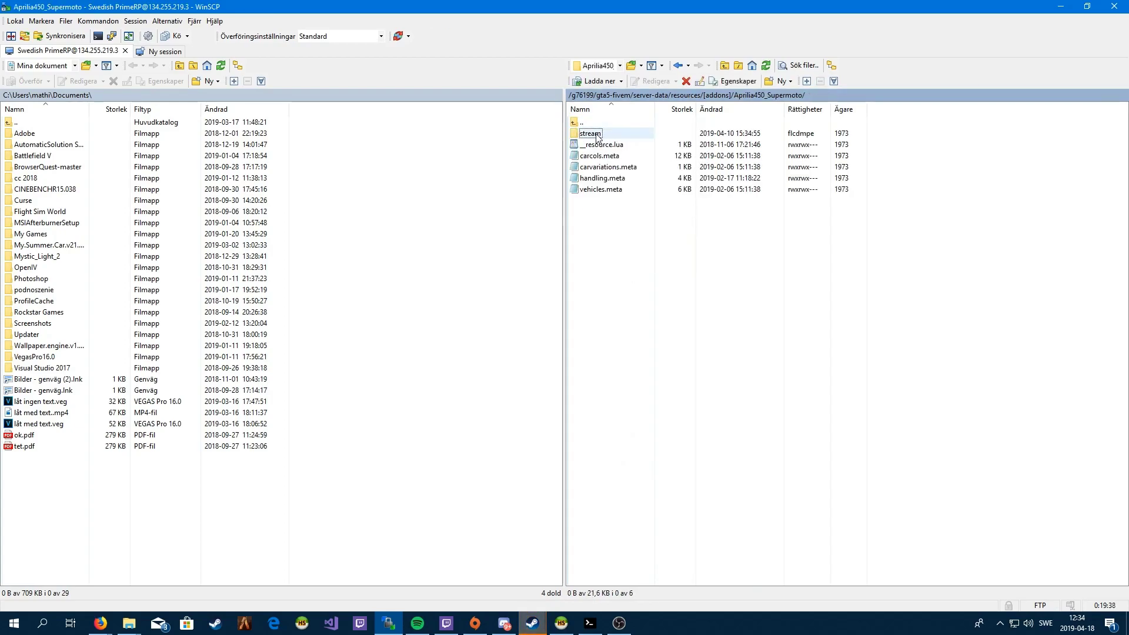
double_click(599, 134)
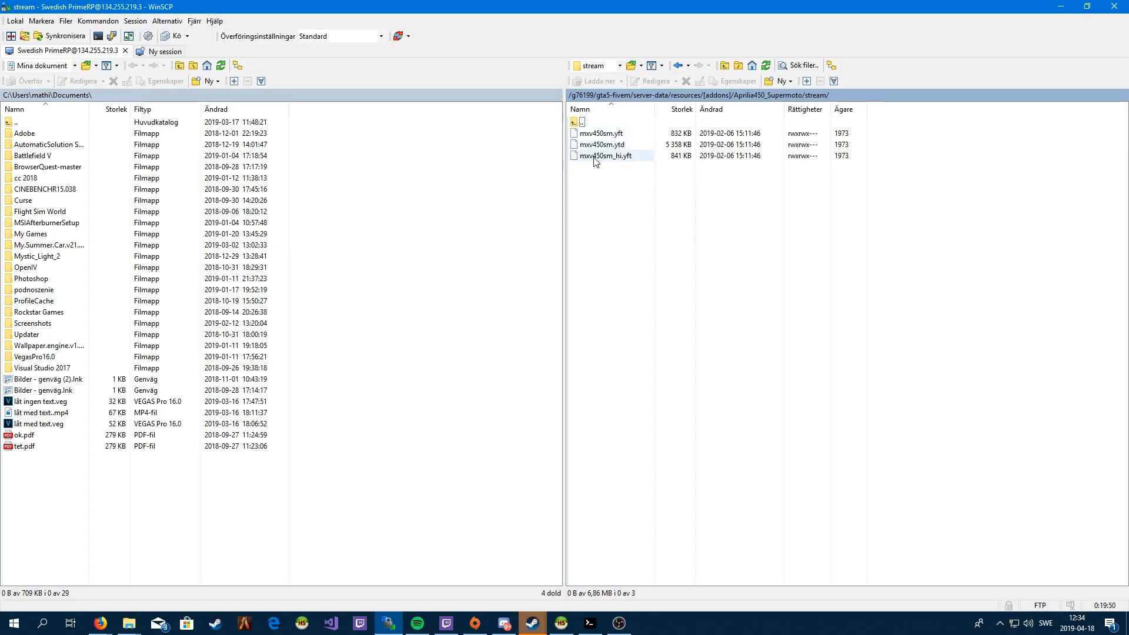
key("alt+Tab")
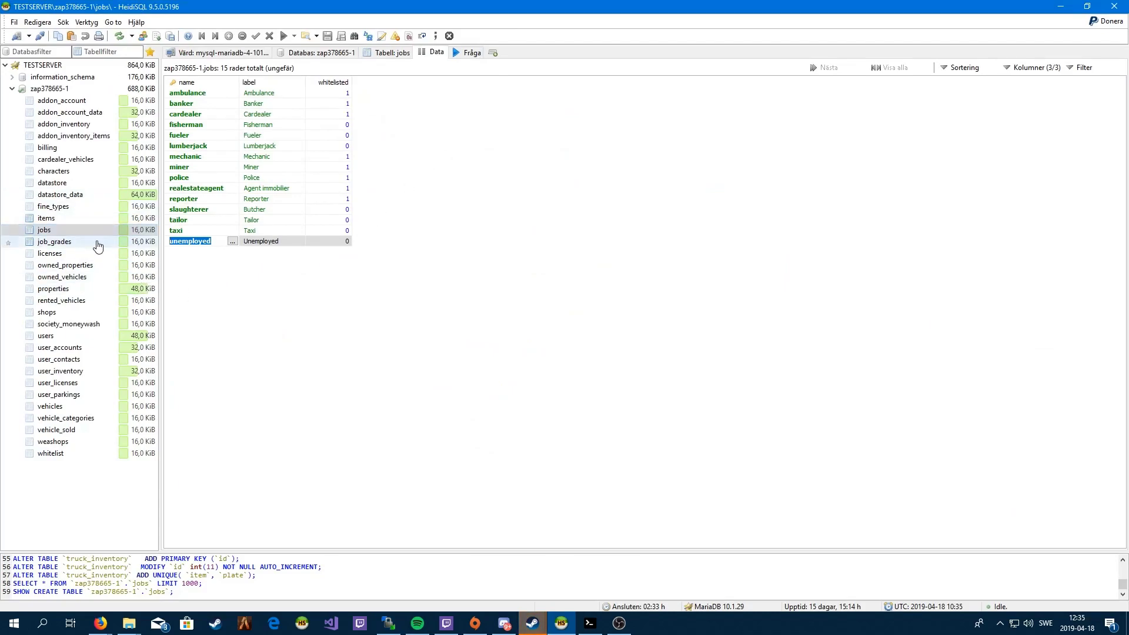
Step: View the vehicles table data in HeidiSQL
left_click(87, 406)
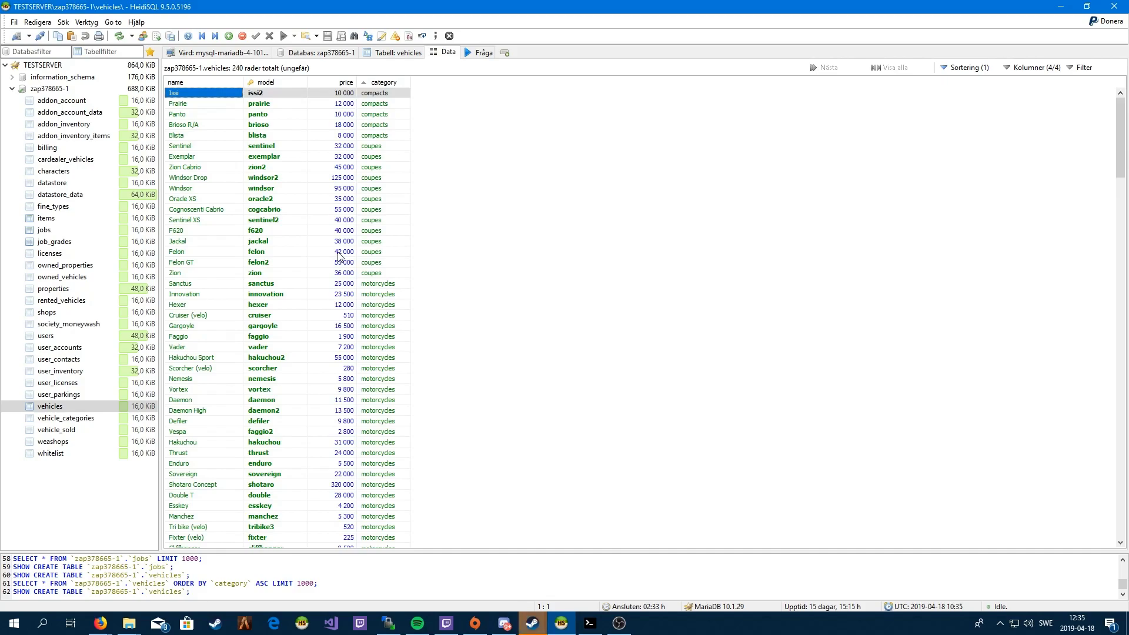
Step: Add and save a new vehicle_categories row named addon with label Addon, then return to vehicles
left_click(70, 418)
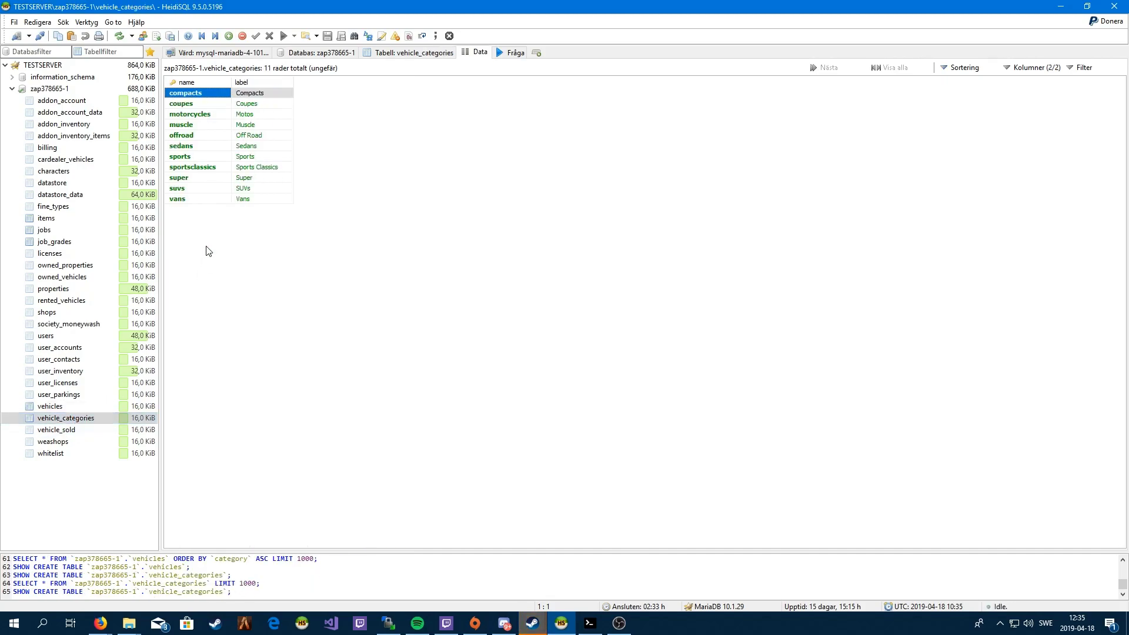
right_click(189, 202)
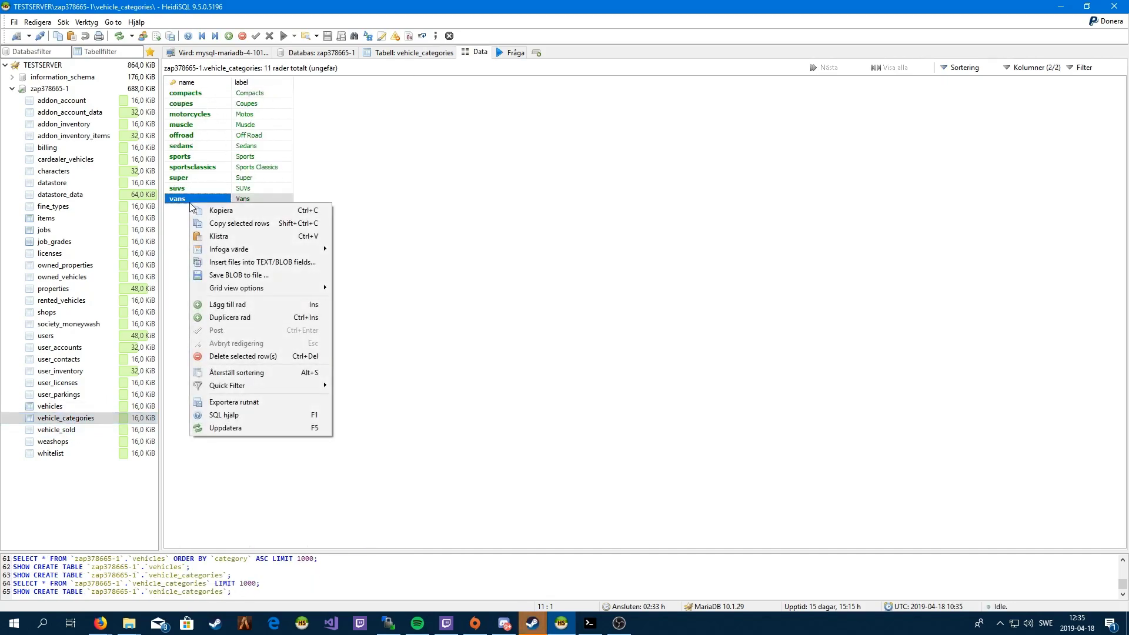
left_click(249, 307)
type("addon")
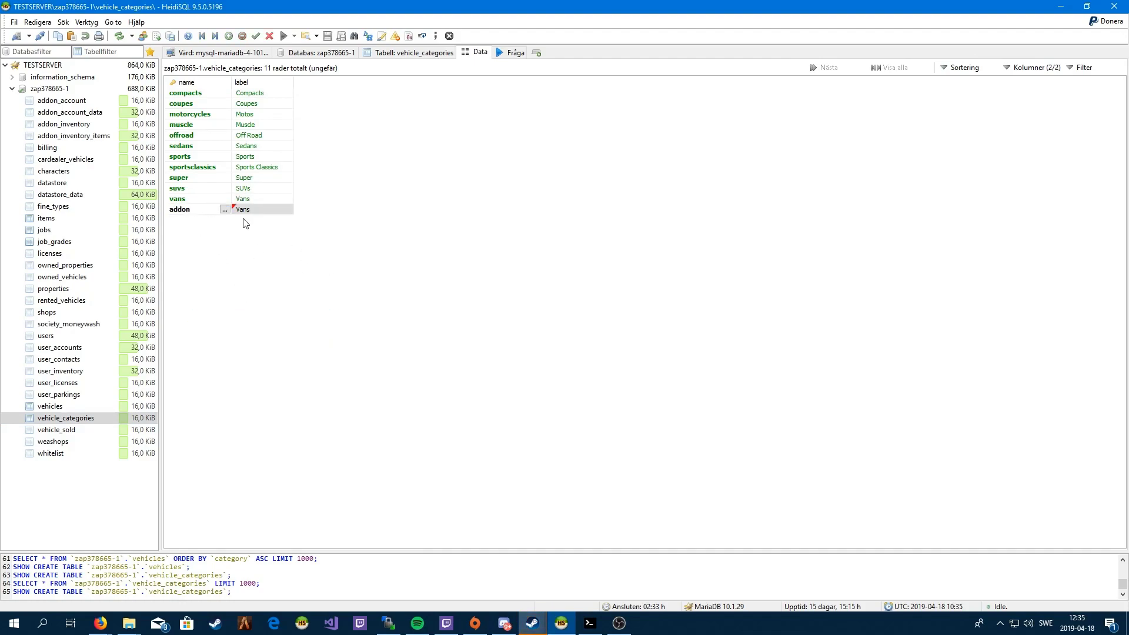
left_click(254, 209)
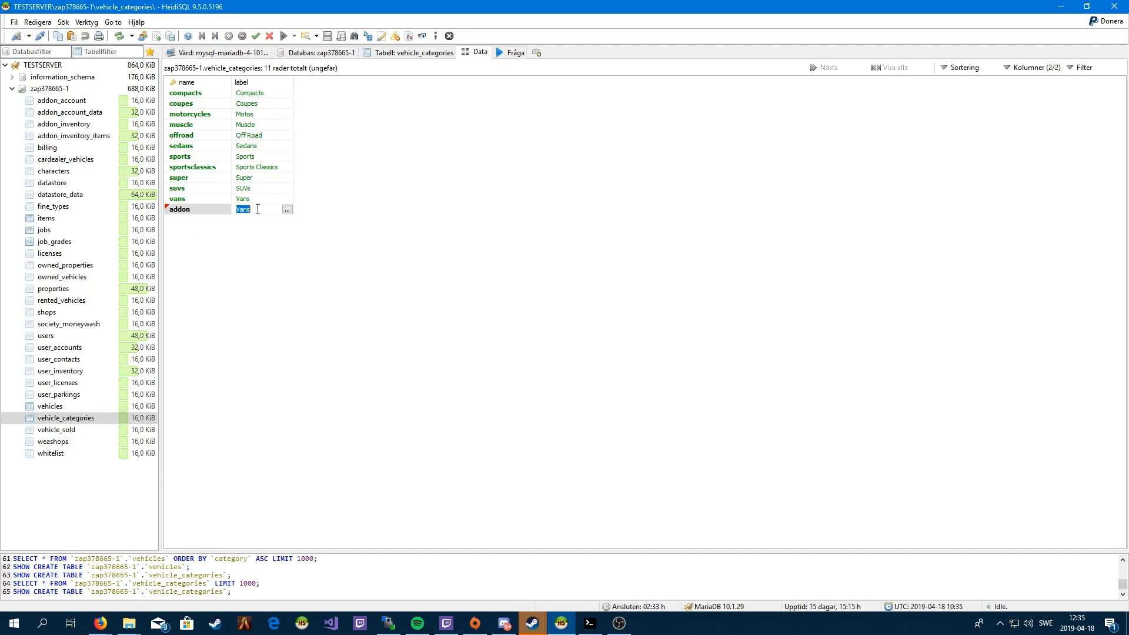
key("BackSpace")
key("Return")
left_click(66, 408)
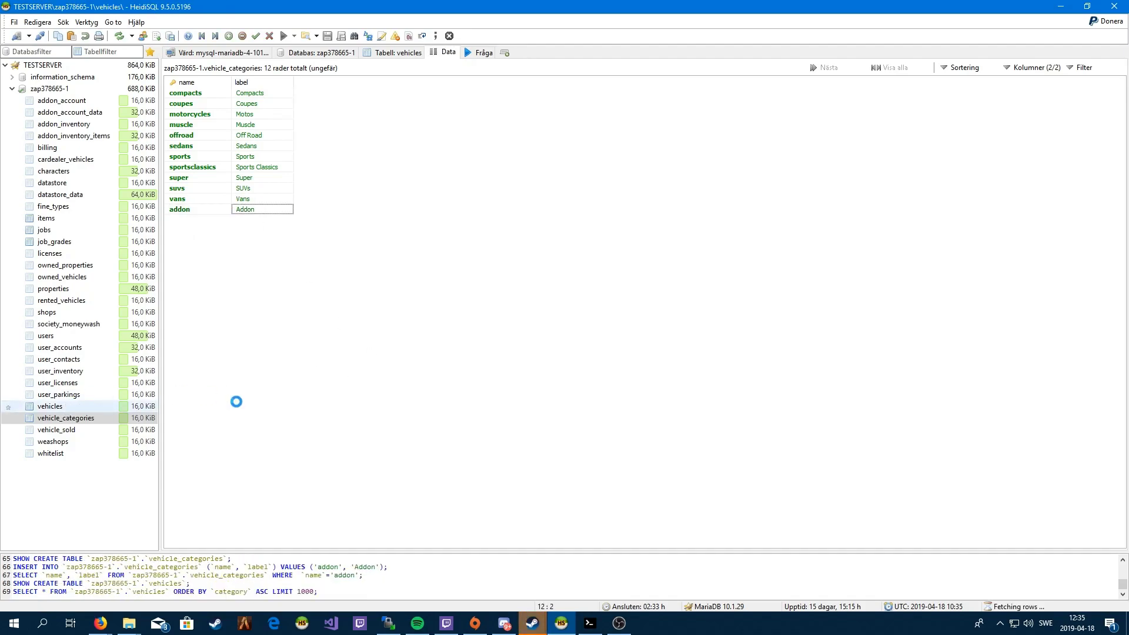
Step: Duplicate the Issi row as a new vehicle entry and snap WinSCP to the left half
right_click(270, 96)
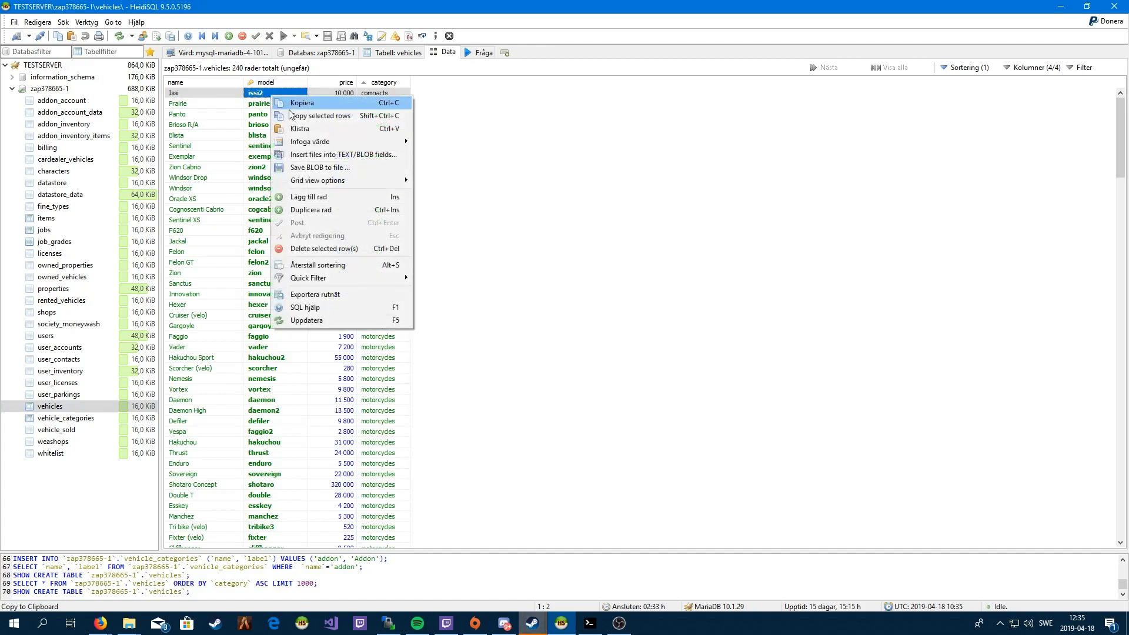
left_click(344, 209)
left_click(197, 105)
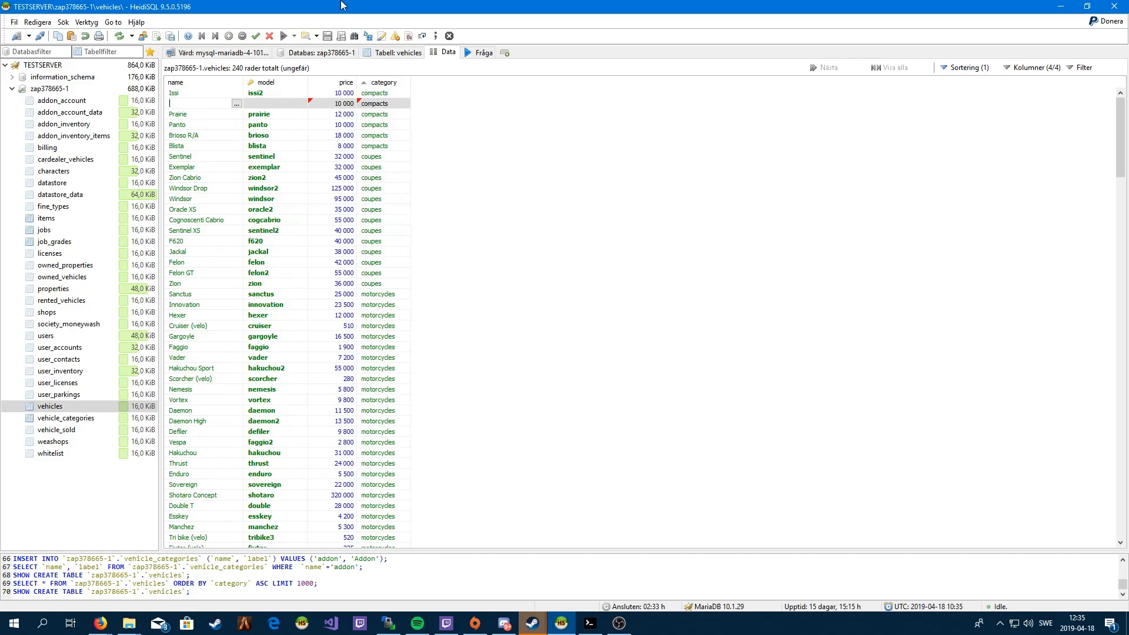
left_click_drag(344, 7, 780, 274)
mouse_move(882, 7)
left_mouse_down()
mouse_move(60, 284)
mouse_move(2, 225)
left_mouse_up()
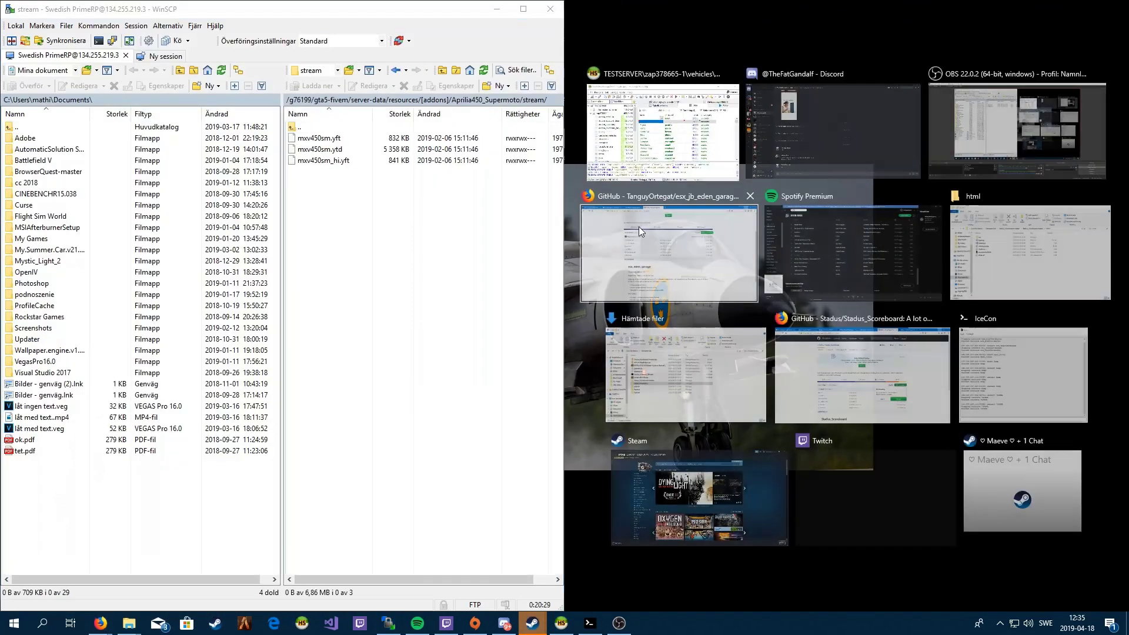
Step: Copy mxv450sm from the WinSCP file listing into the new row's model cell
left_click(626, 112)
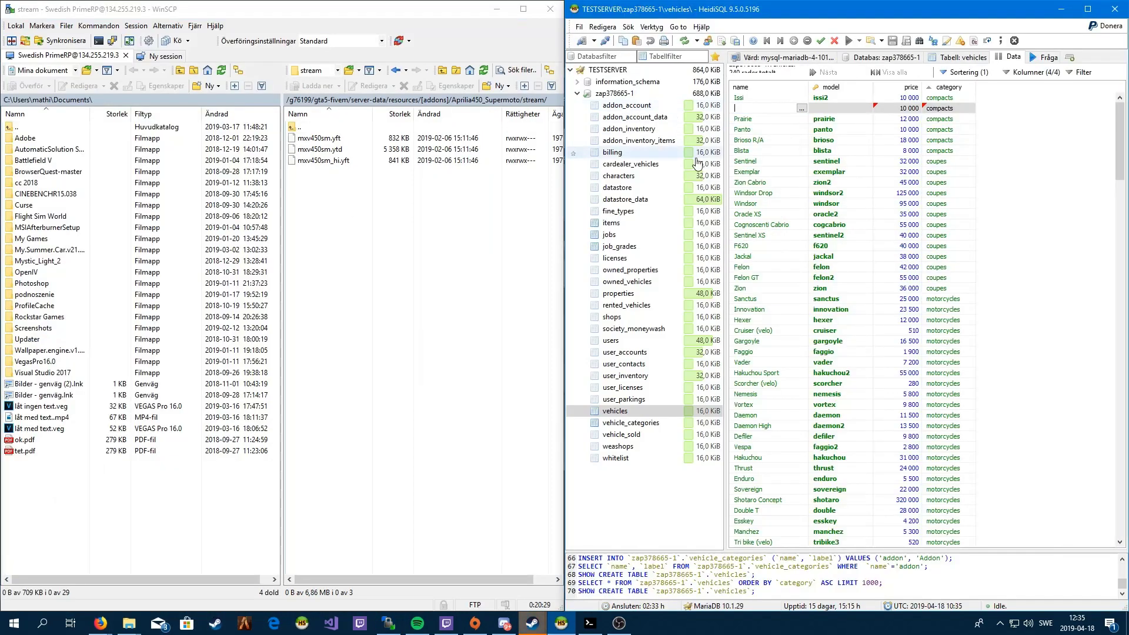
left_click(321, 129)
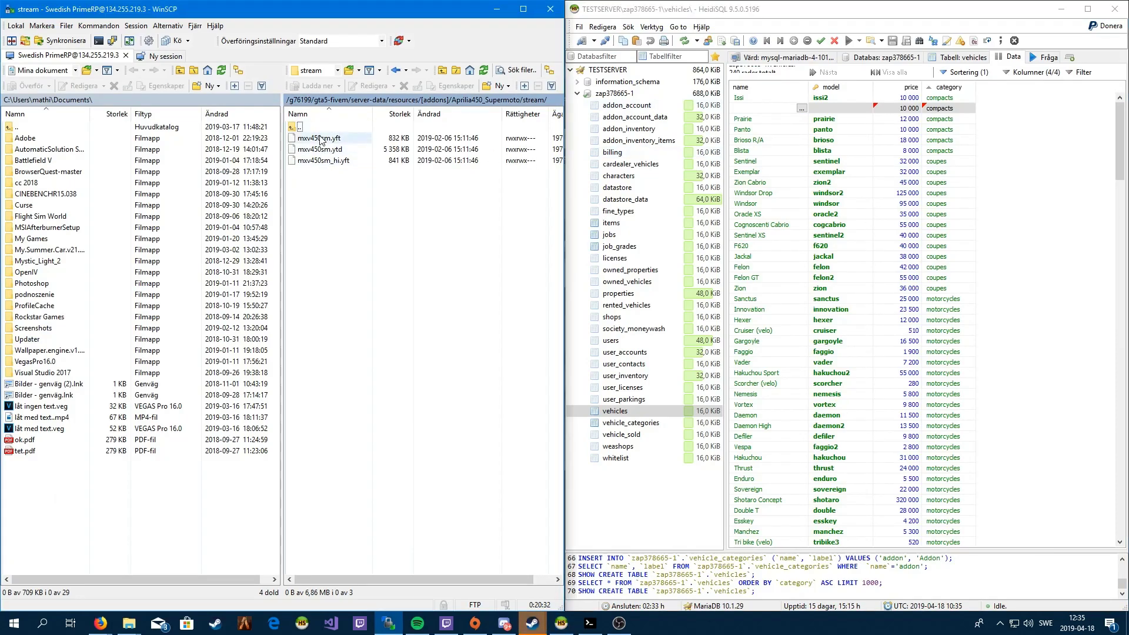
left_click(319, 150)
left_click(842, 114)
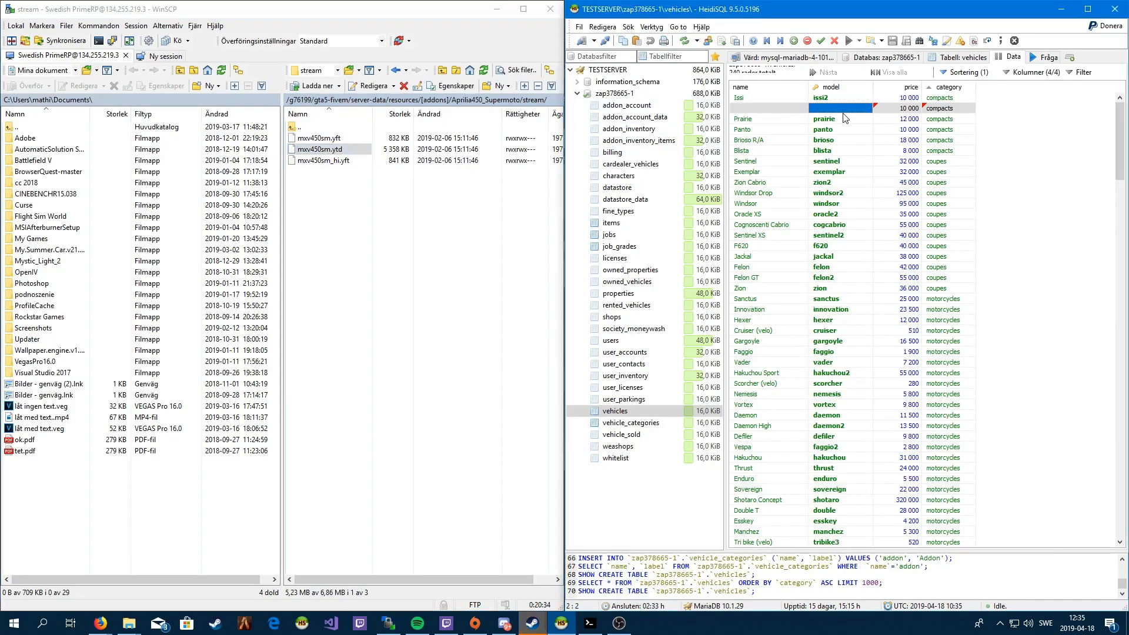
left_click(834, 109)
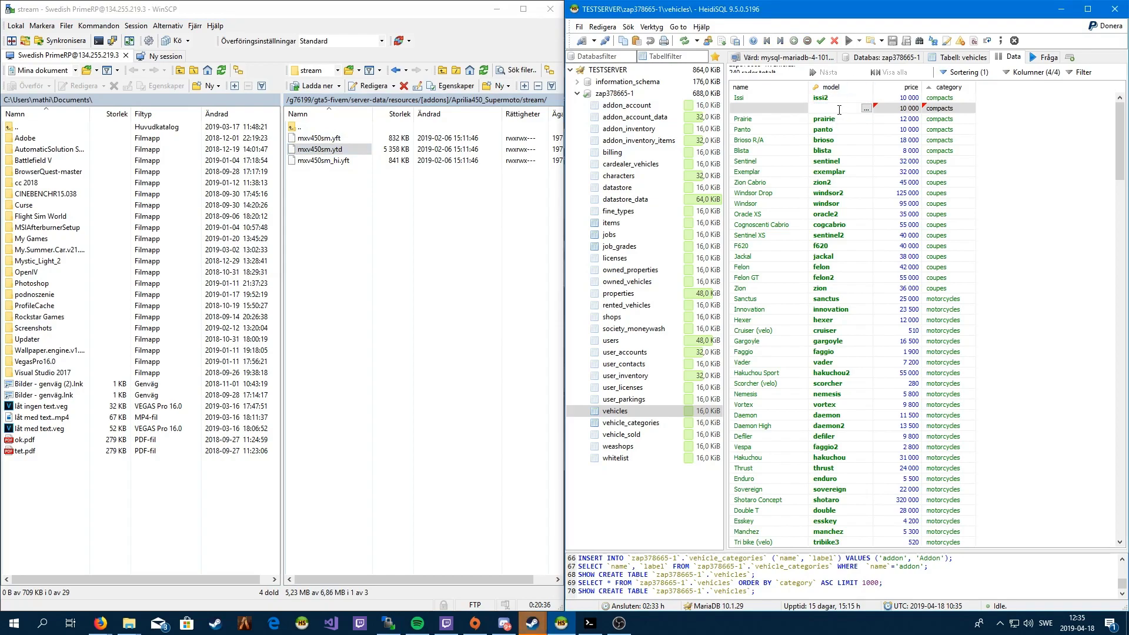
key("ctrl+v")
Step: Copy the Aprilia450_Supermoto folder name into the name cell and replace the underscore with a space
double_click(318, 129)
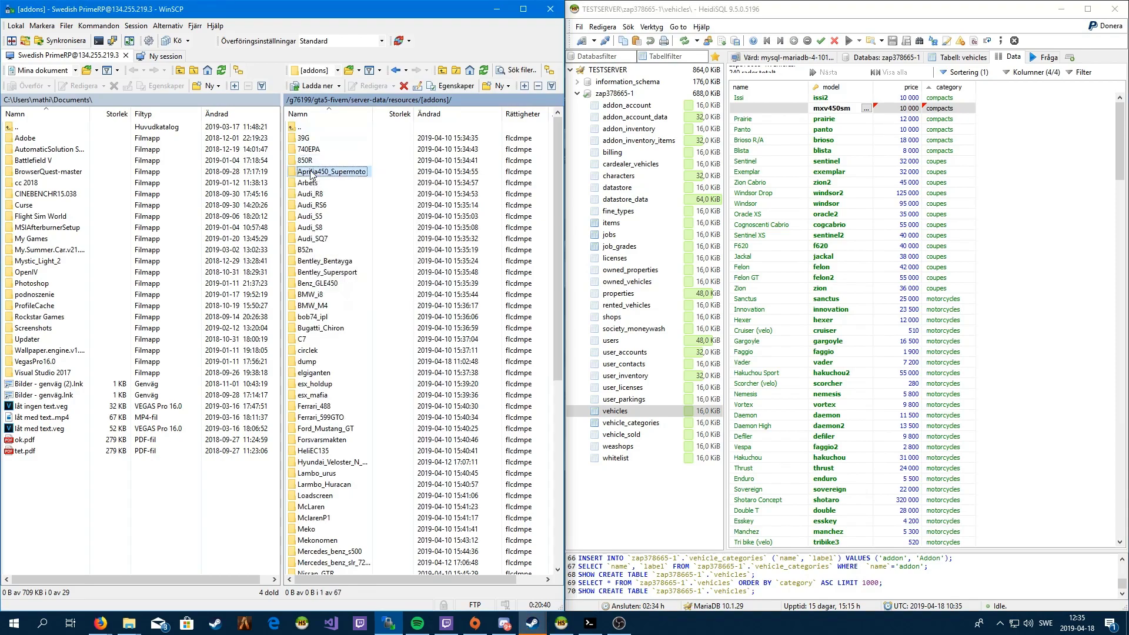
right_click(311, 175)
left_click(357, 255)
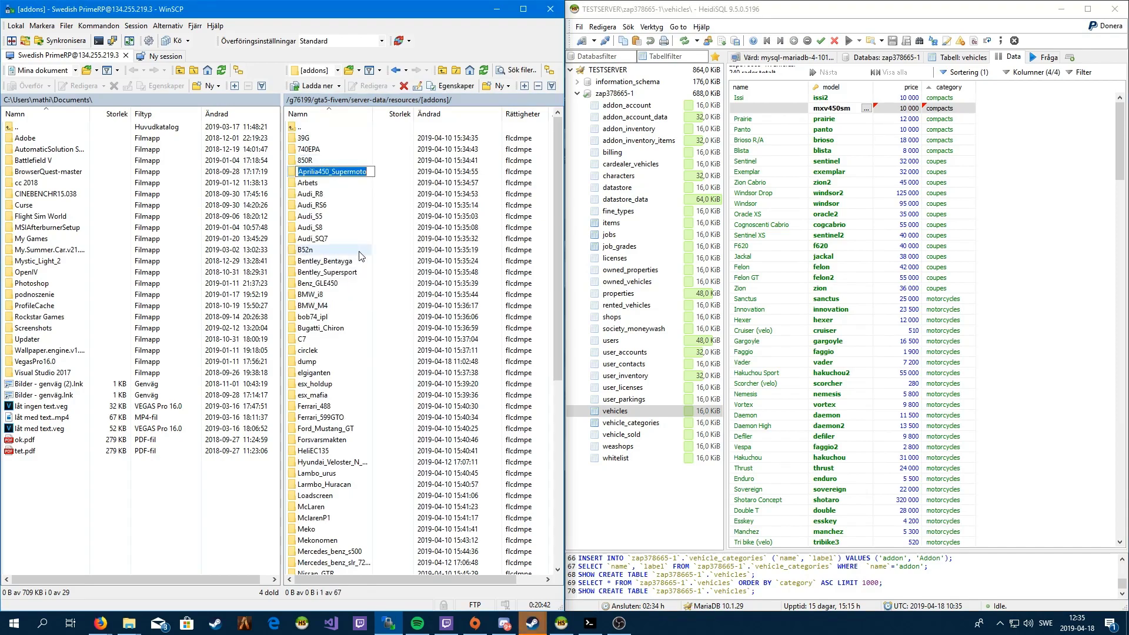
key("ctrl+c")
double_click(768, 108)
key("ctrl+v")
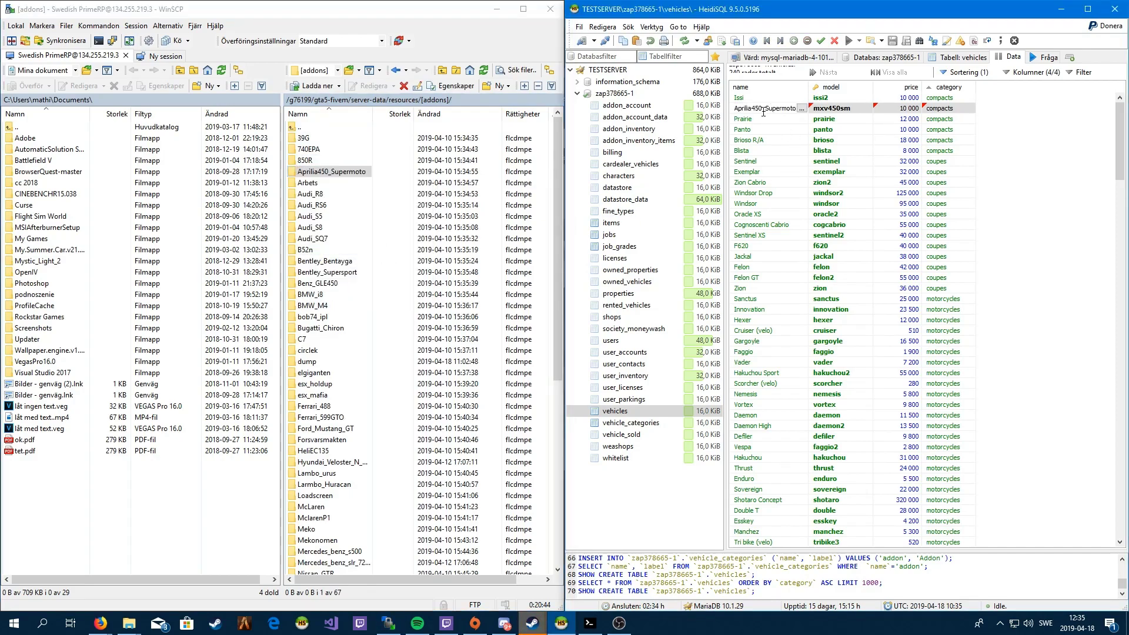
left_click(773, 107)
key("BackSpace")
Step: Set the Aprilia450 Supermoto row's price to 75000
double_click(900, 108)
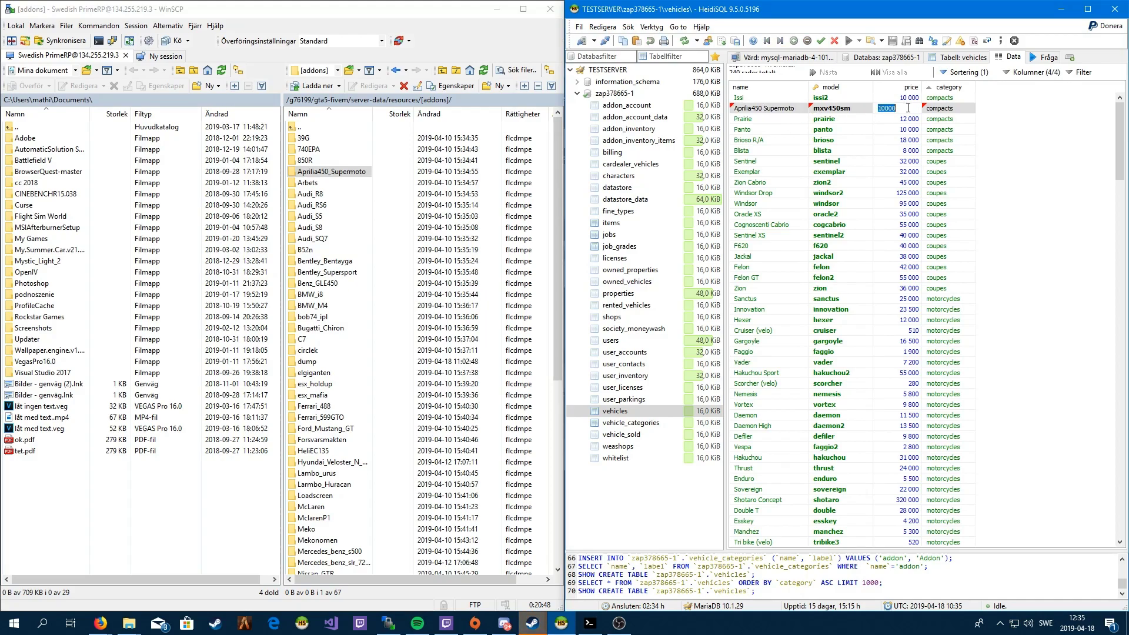
left_click(886, 107)
type("75000")
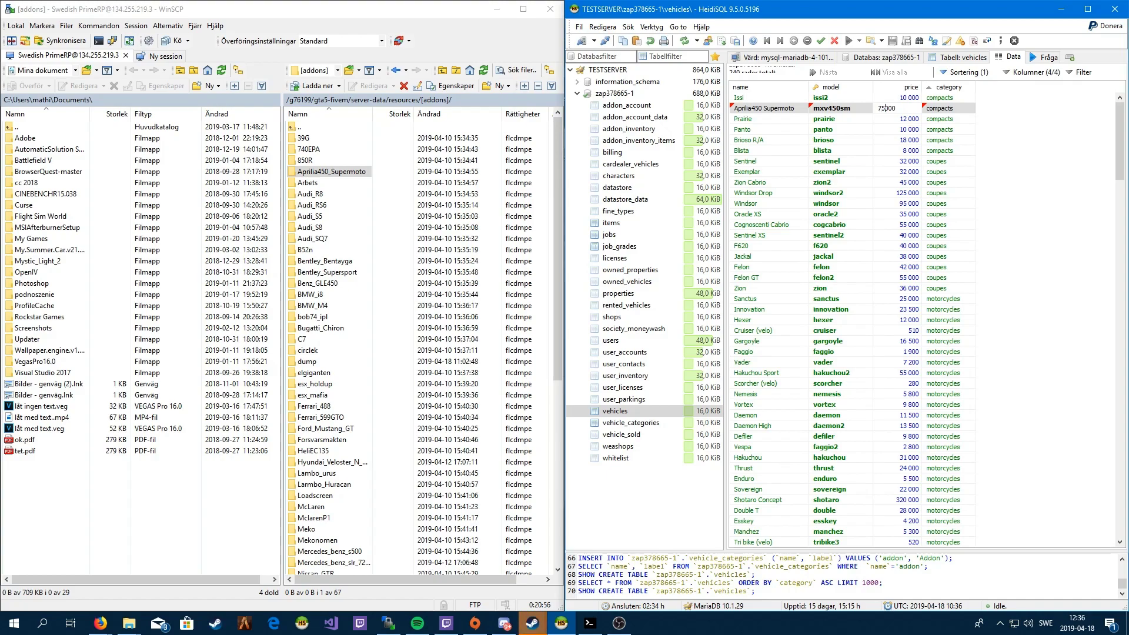
key("Return")
key("BackSpace")
Step: Replace the row's compacts category with addons and commit it
left_click(960, 108)
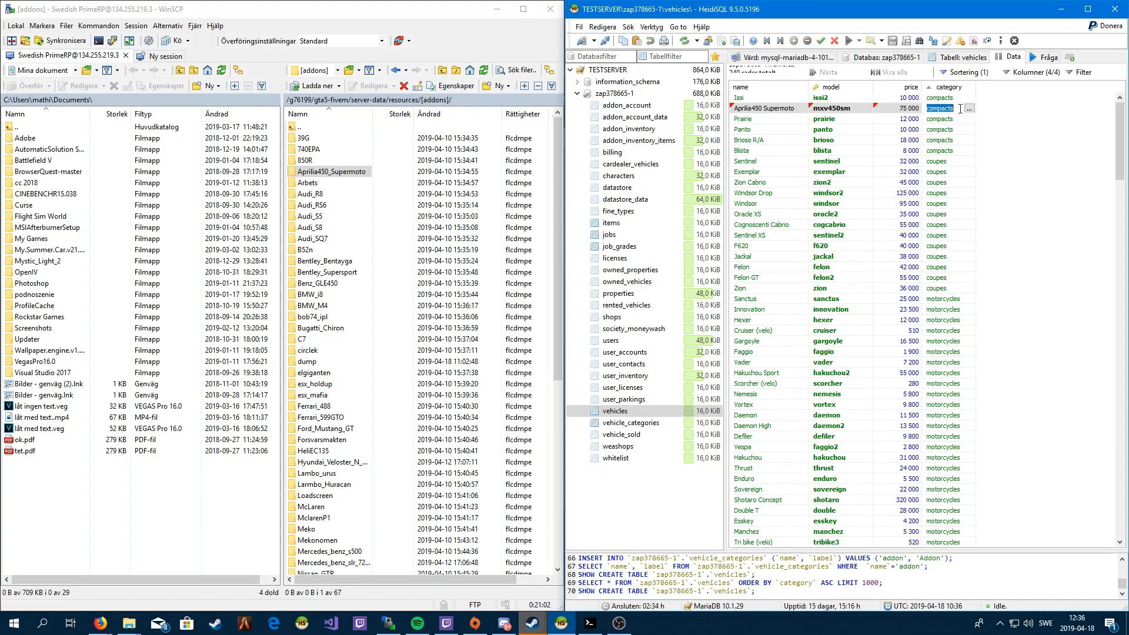
key("BackSpace")
type("addons")
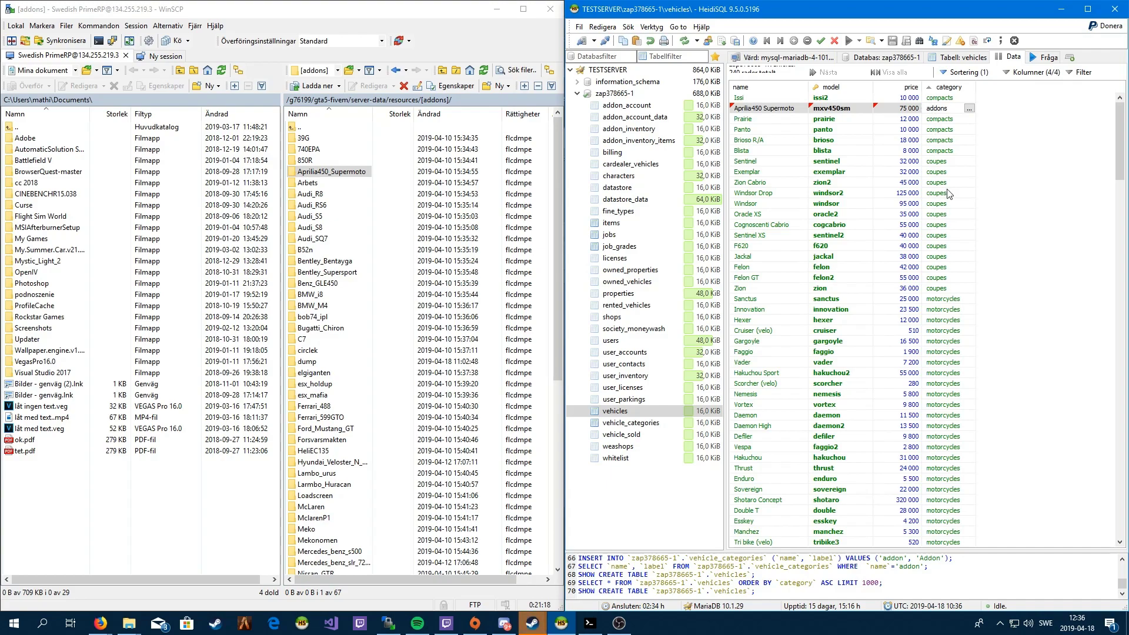
left_click_drag(950, 107, 904, 107)
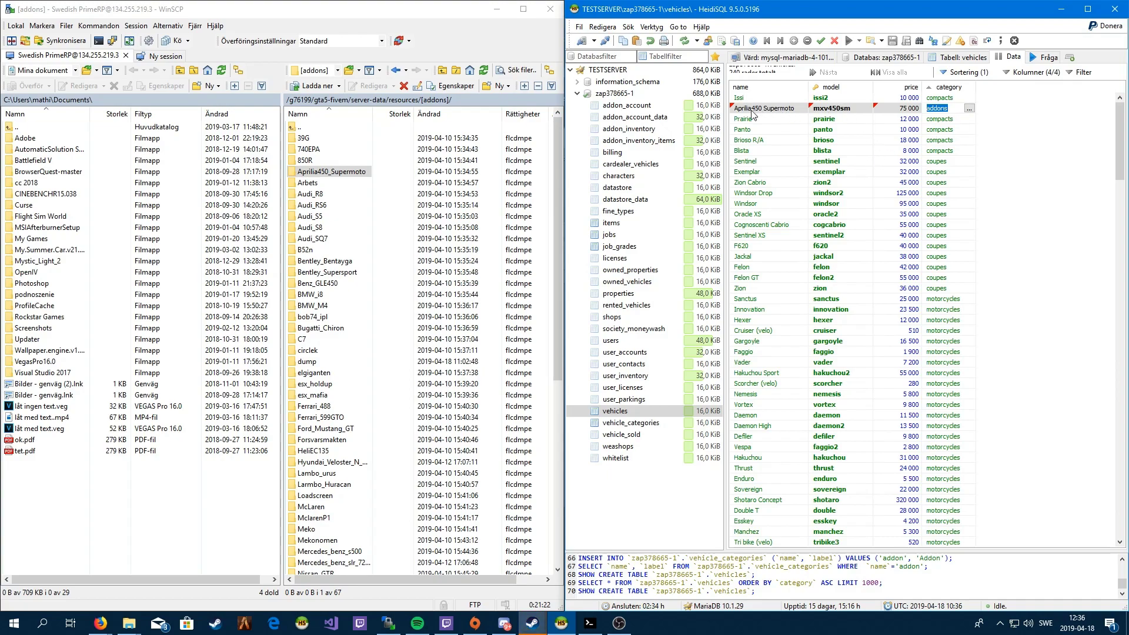
left_click(820, 108)
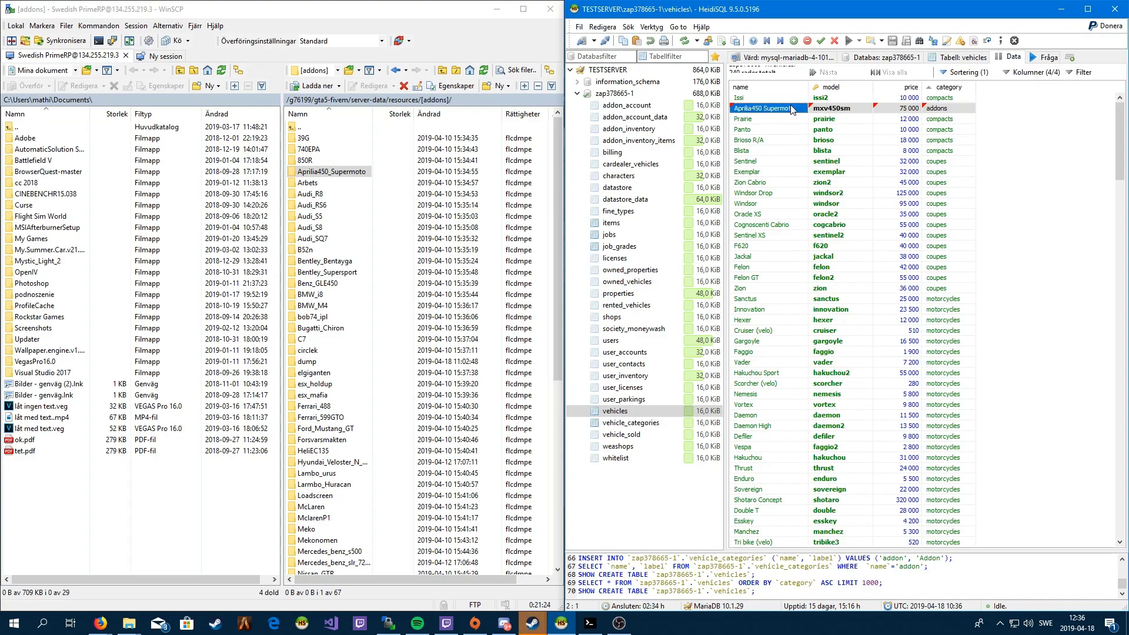